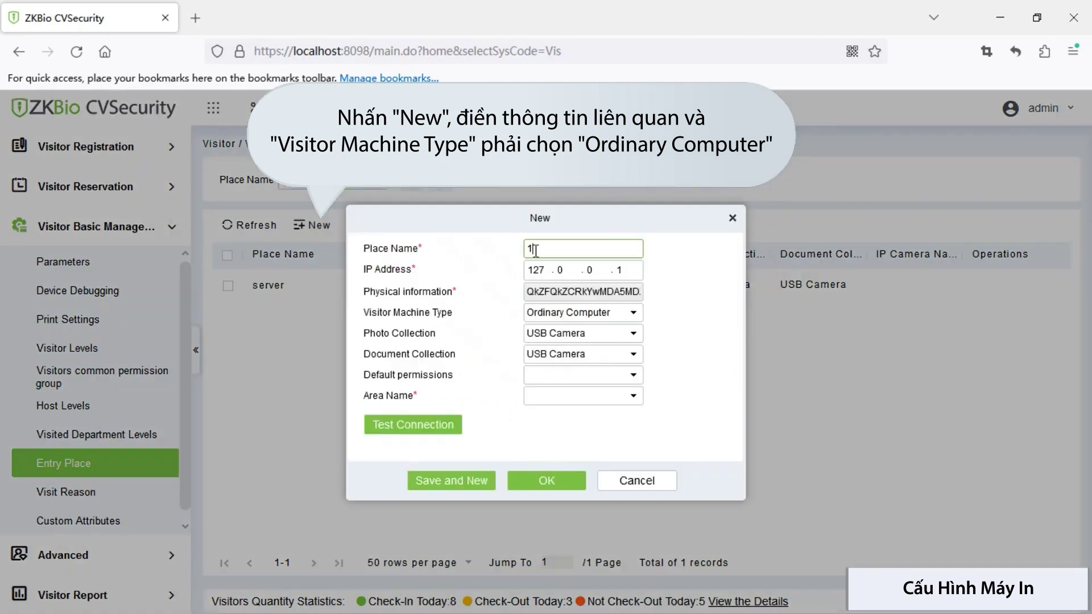
- Name the new entry place 123 and replace its default IP address with the registration computer's address
text(123)
click(626, 270)
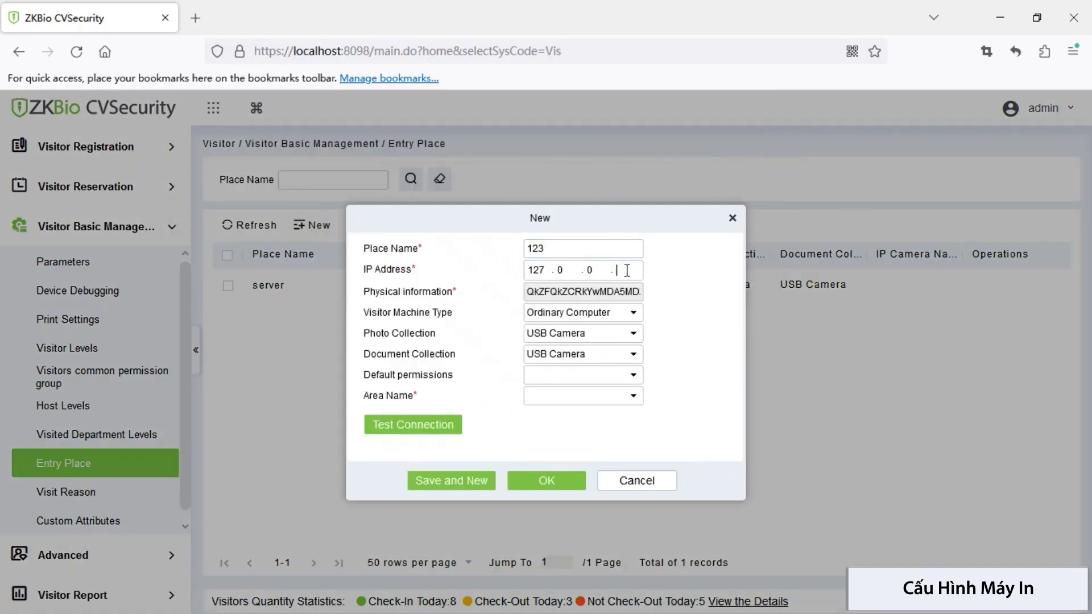
key(BackSpace)
key(BackSpace)
key(BackSpace)
key(BackSpace)
key(BackSpace)
key(BackSpace)
key(BackSpace)
key(BackSpace)
key(BackSpace)
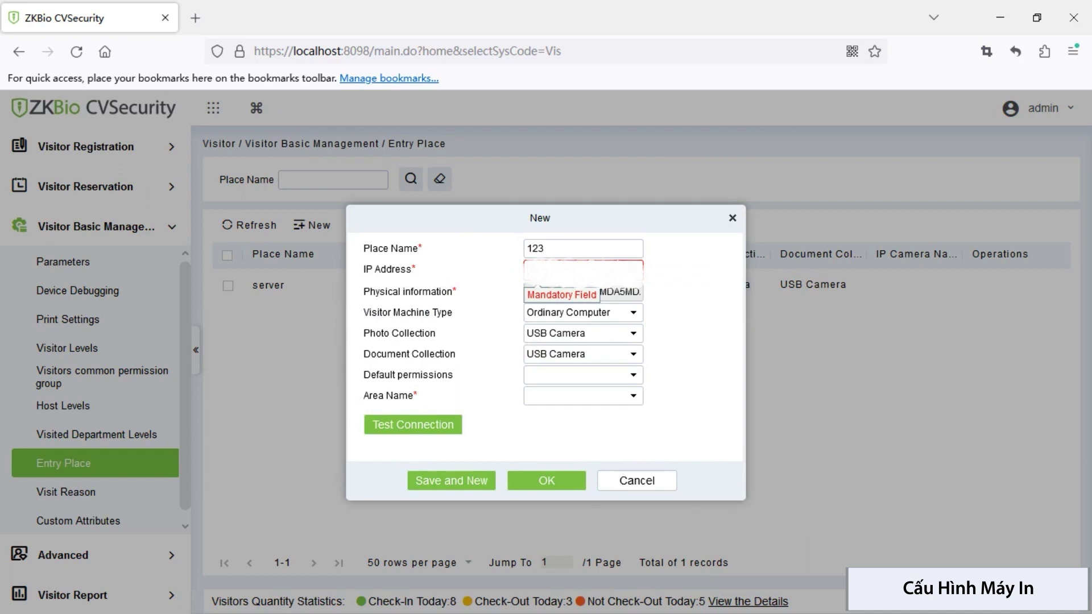
- Keep Ordinary Computer as the visitor machine type, assign the area "Area Name", and save the entry place after testing its connection
click(624, 313)
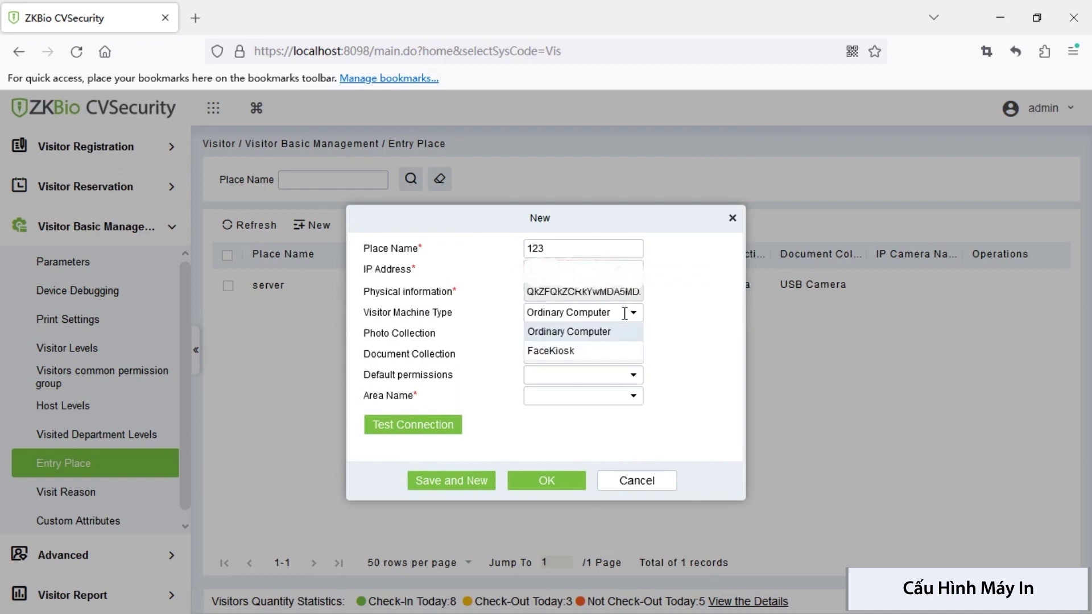
click(624, 313)
click(586, 397)
click(575, 434)
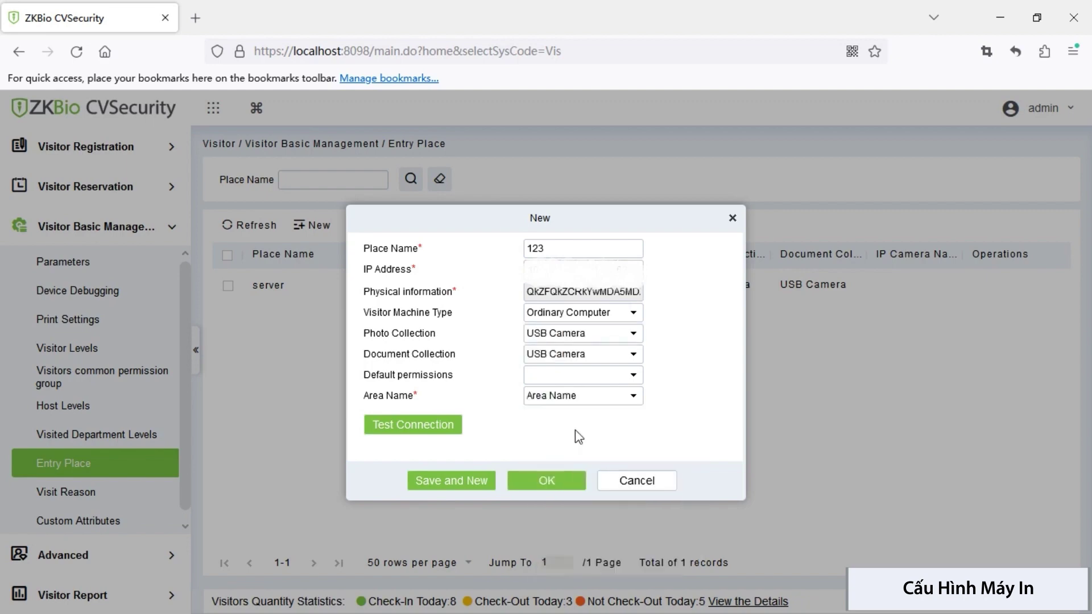
click(413, 427)
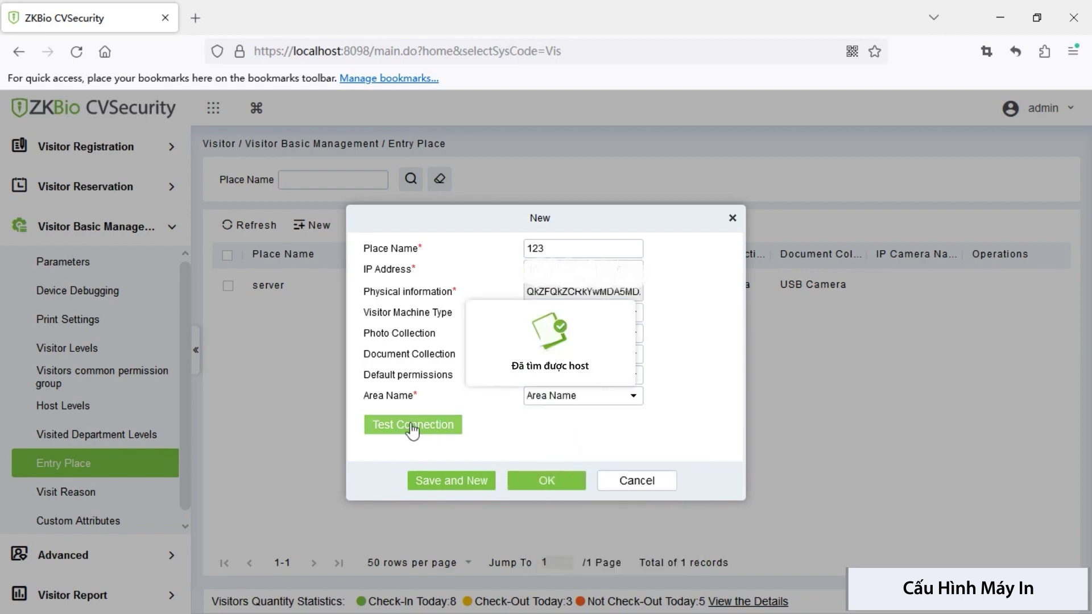
click(535, 480)
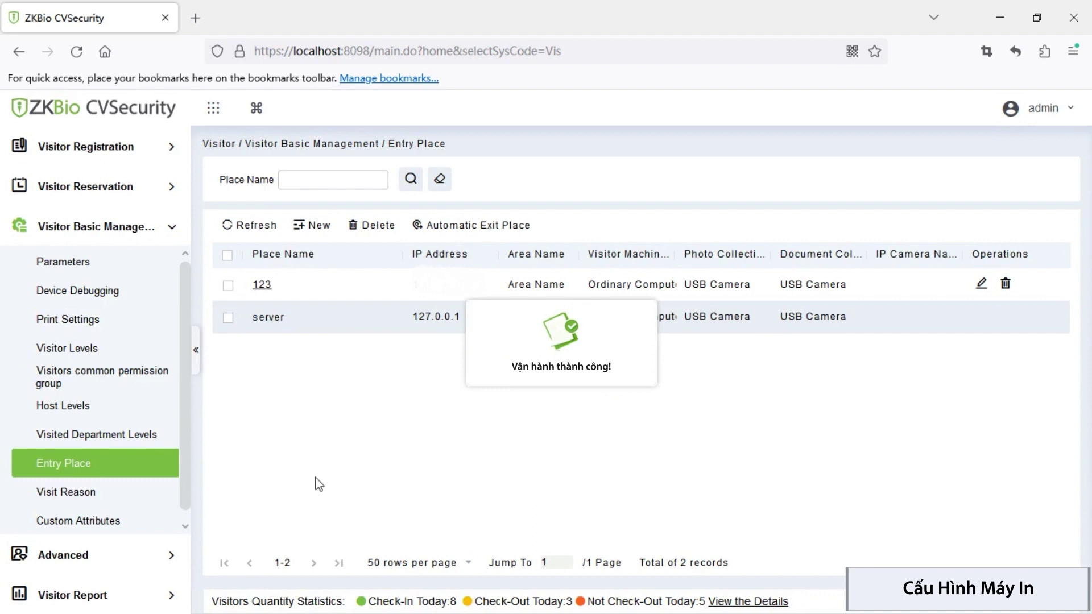
- In the visitor print settings, set the highly adaptive custom paper width to 59 mm and save
click(106, 325)
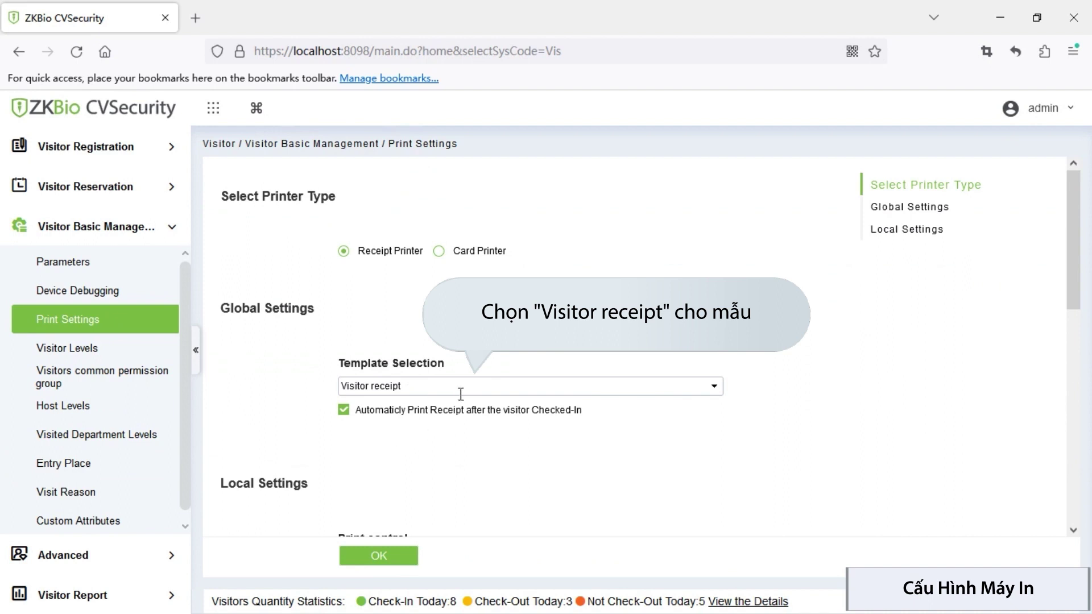
scroll(460, 393, down, 10)
drag(410, 452, 283, 455)
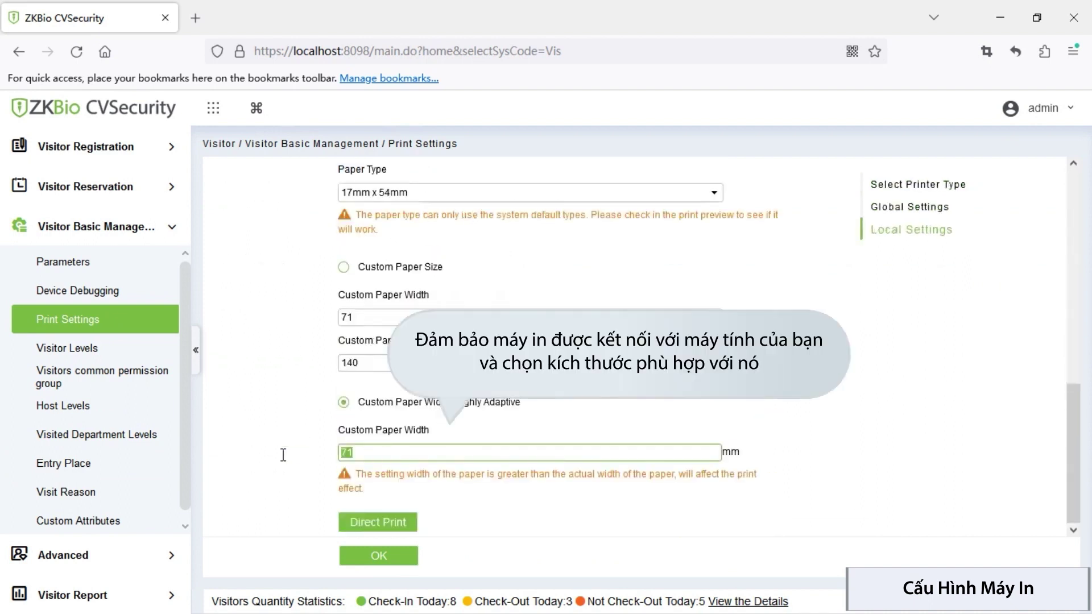
text(59)
click(399, 563)
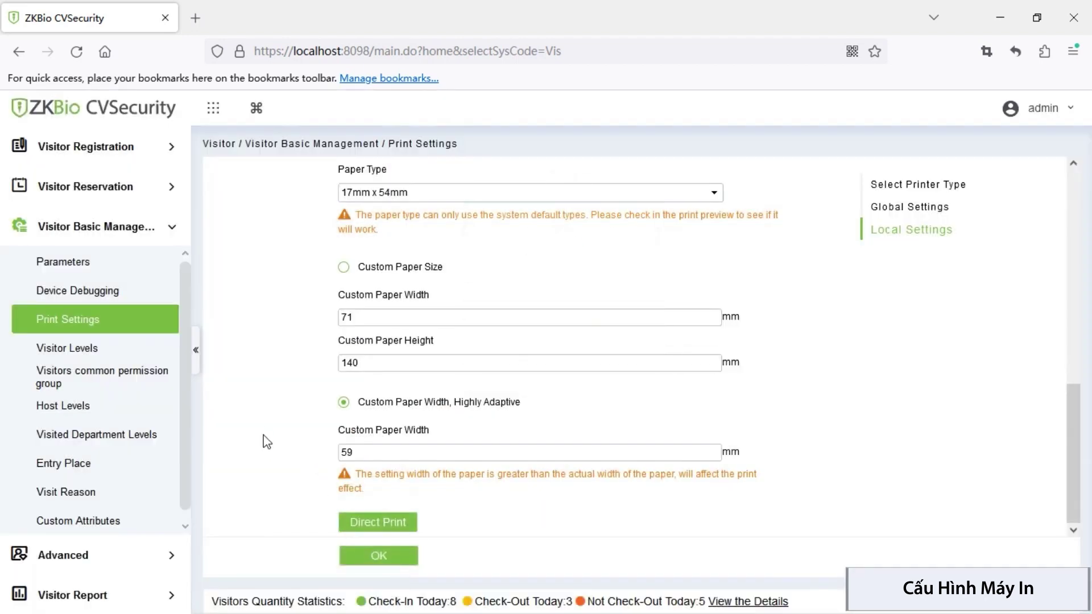
- Start a new visitor entry registration, accepting the privacy requirements and dismissing the hardware detection report
click(106, 149)
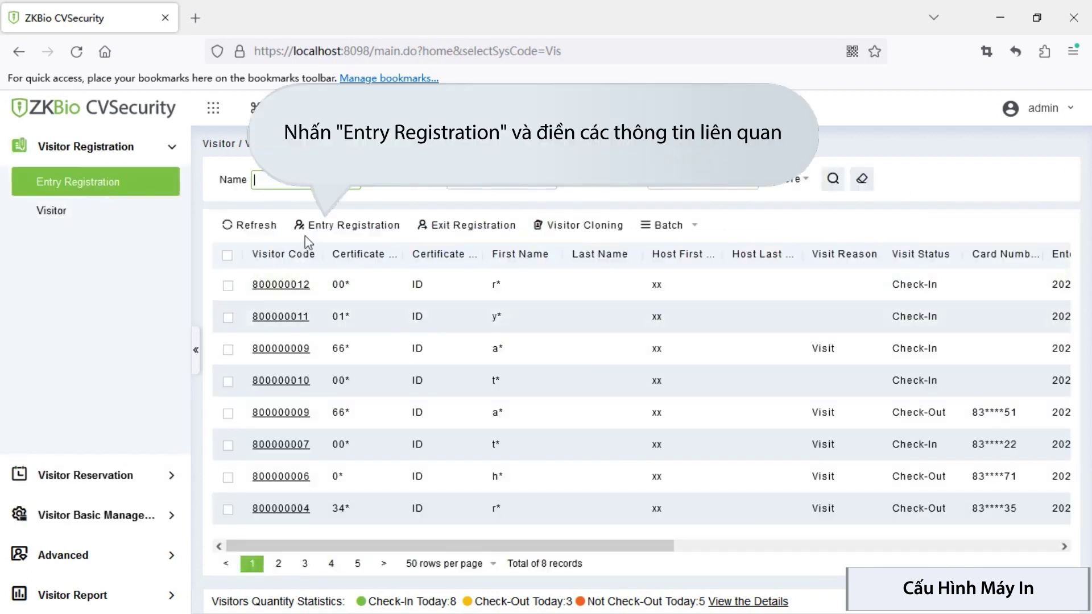
click(339, 228)
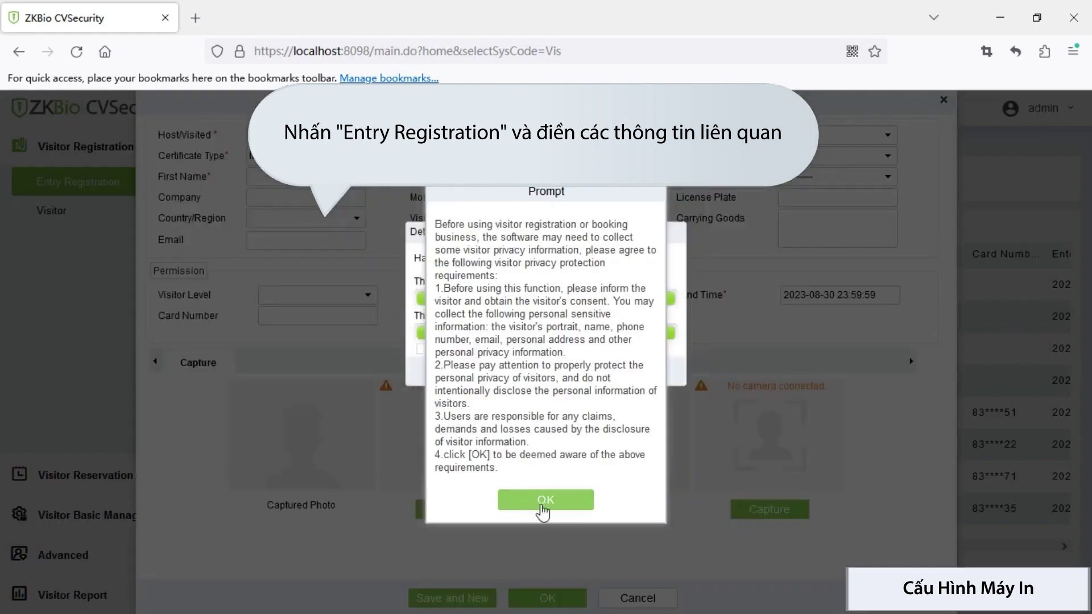
click(529, 500)
click(546, 371)
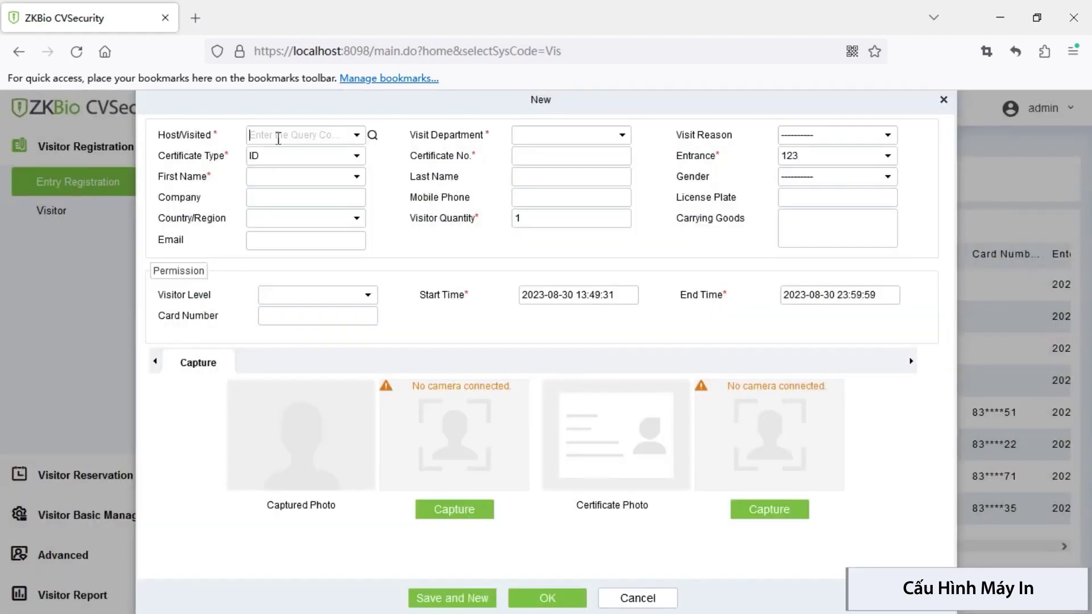
- Select host 1, enter the visitor's first name and certificate number, and save the entry registration
text(1)
click(293, 185)
click(542, 150)
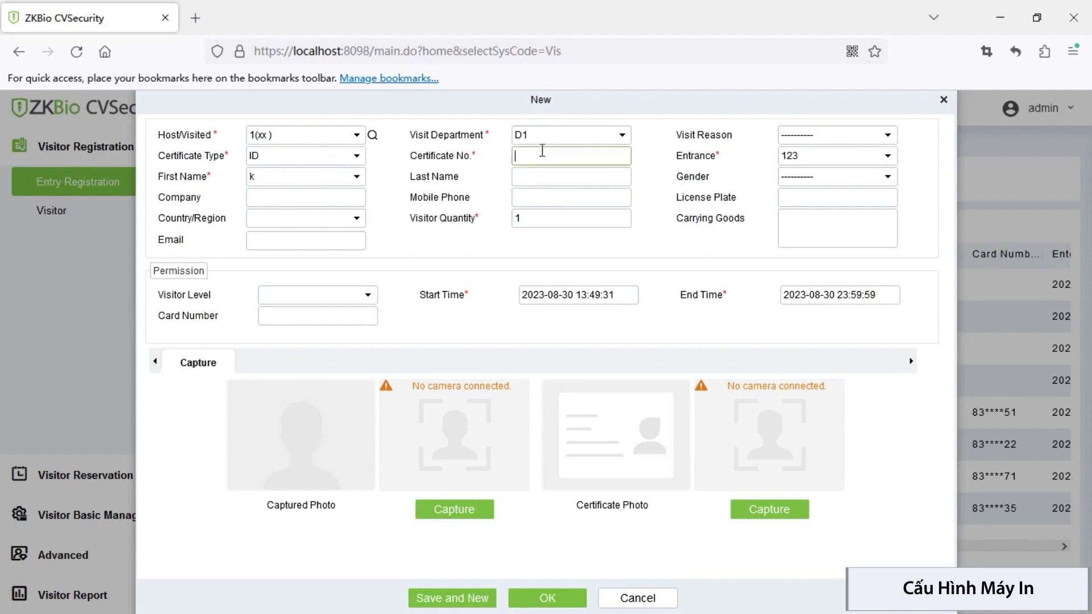
text(131)
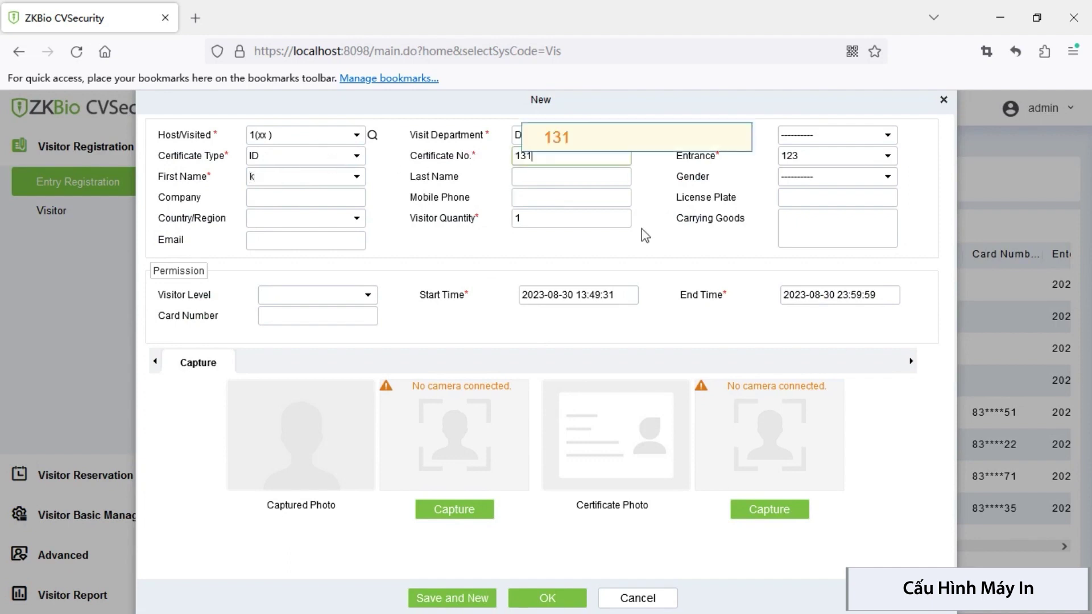
click(547, 598)
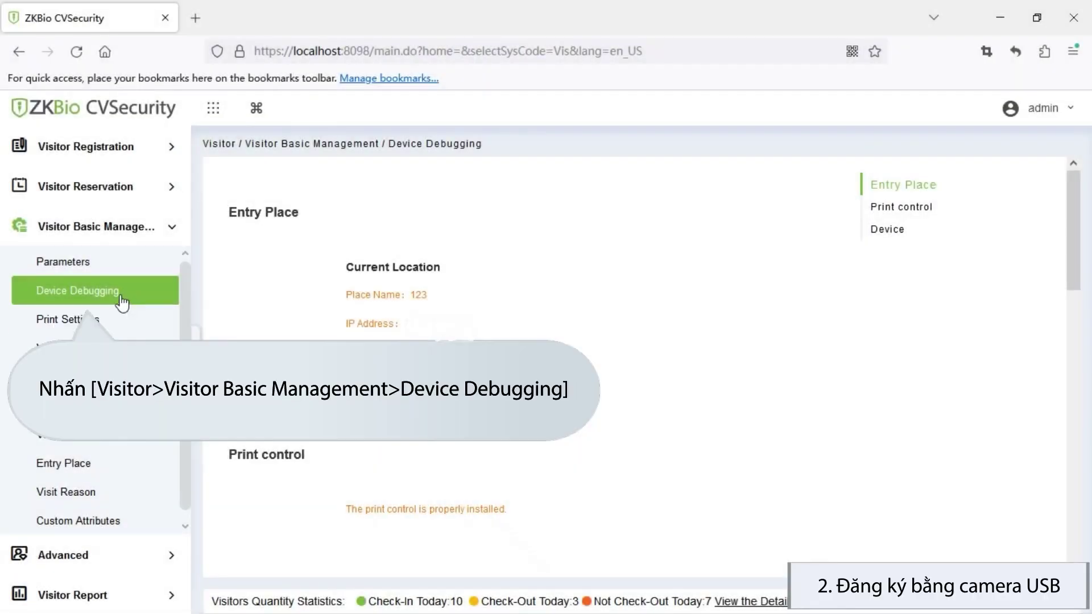
- In Device Debugging, test the USB2.0 PC CAMERA by opening its preview, save it as the USB camera, and close the preview
scroll(571, 327, down, 10)
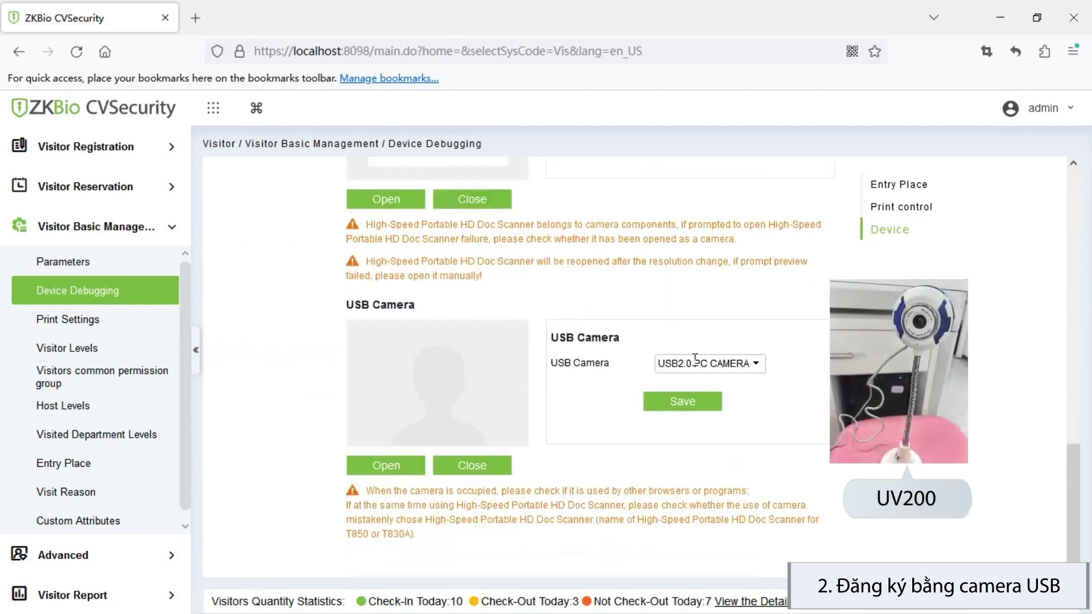
click(403, 469)
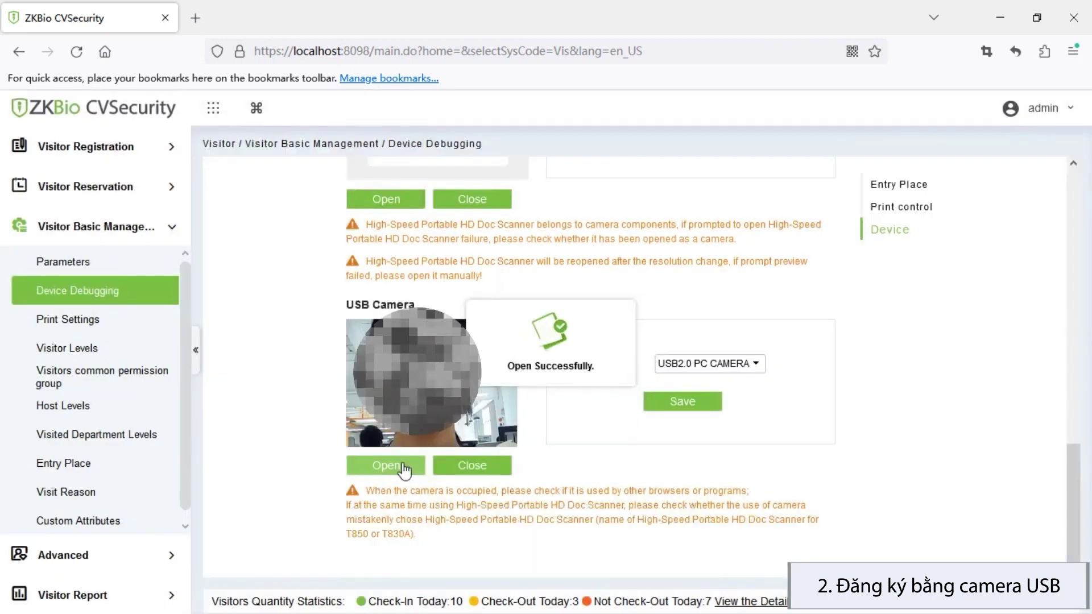
click(691, 405)
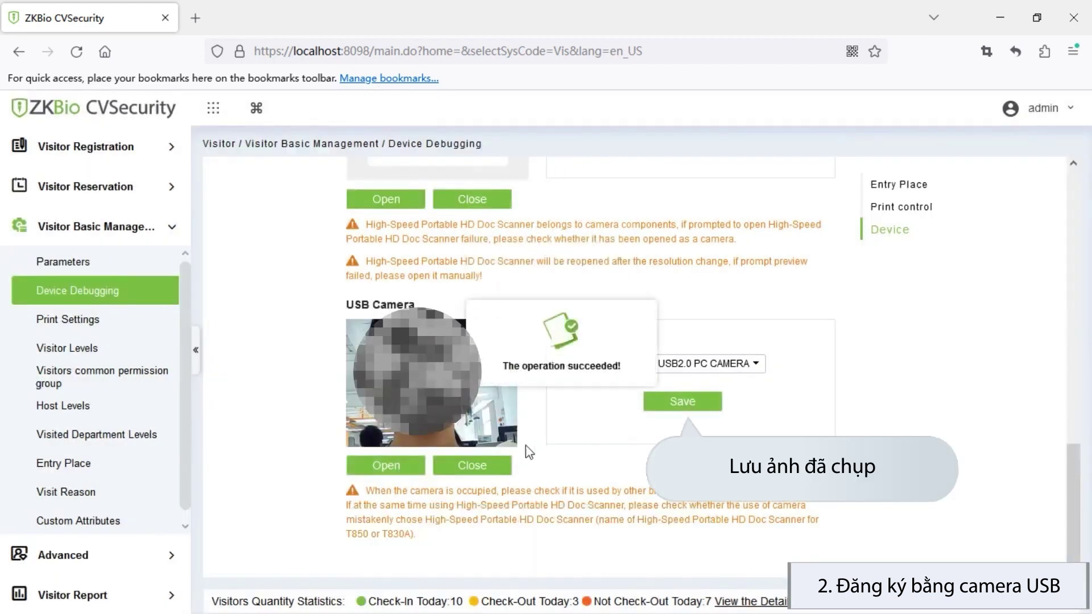
click(499, 465)
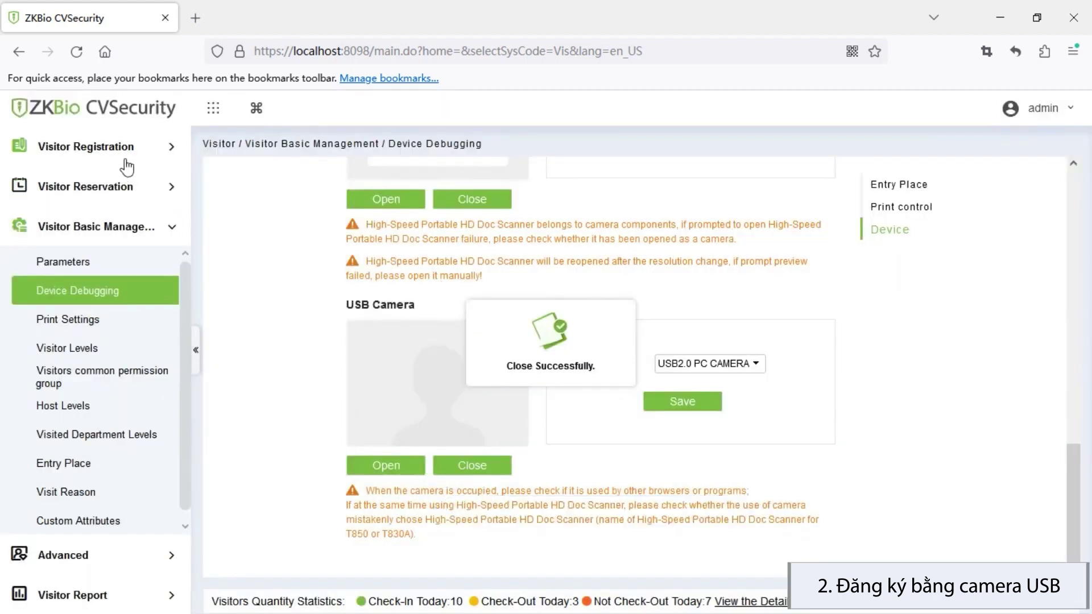
- Open another visitor entry registration form, agreeing to the privacy prompt and closing the hardware check
click(124, 152)
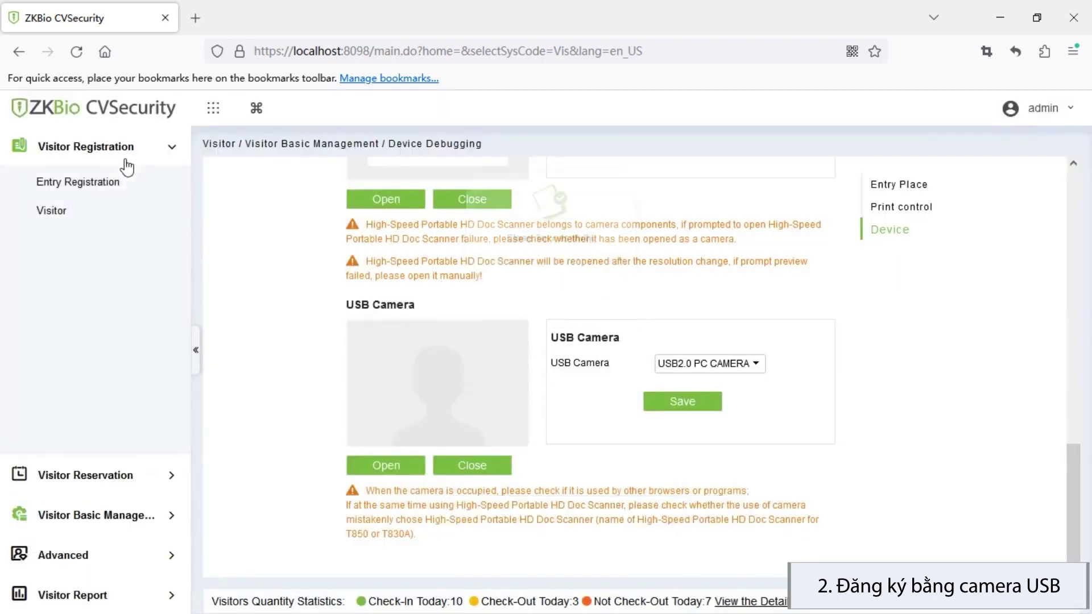
click(117, 189)
click(350, 230)
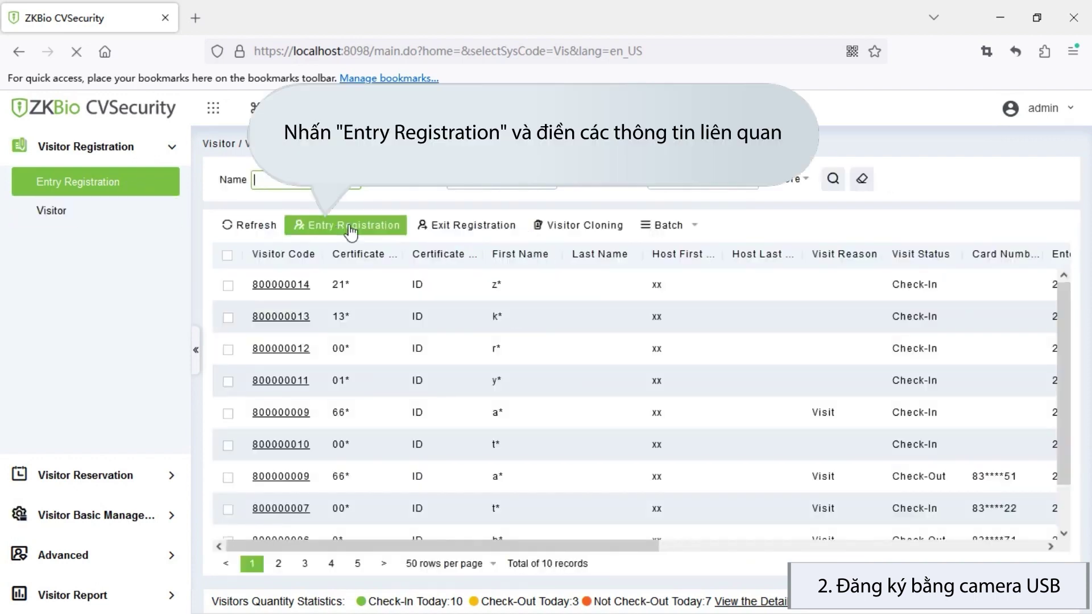
click(574, 500)
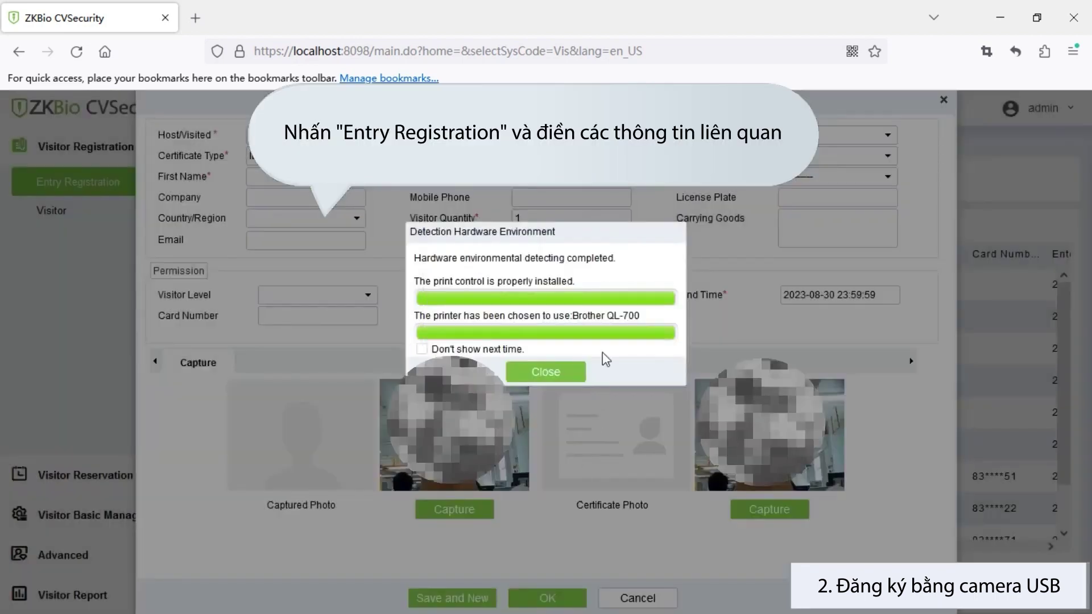
click(546, 372)
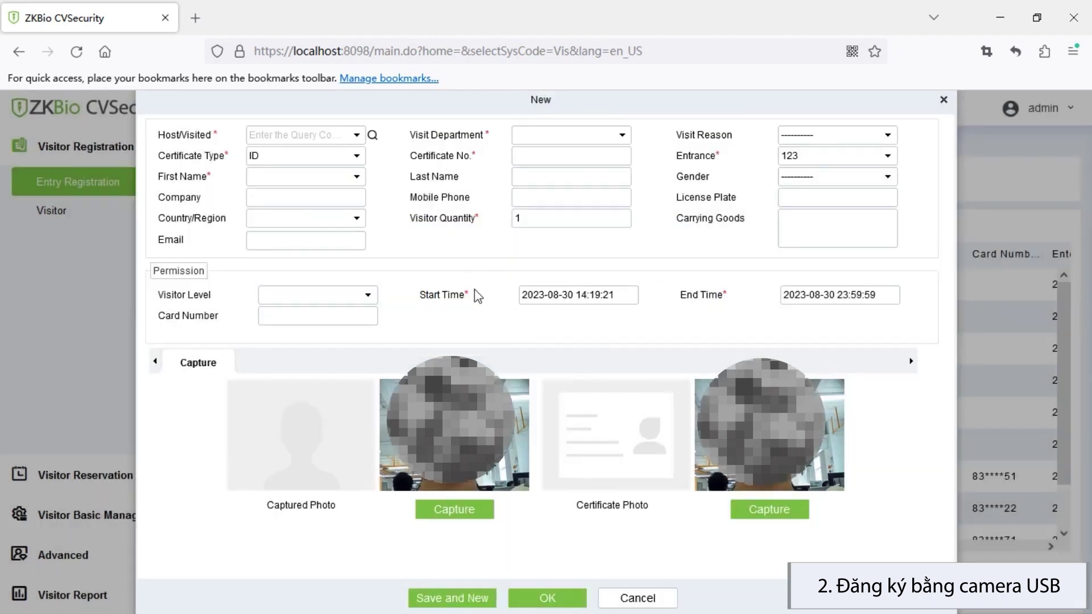
- Look up host xx and fill in the visitor's first name and certificate number from the matching visitor record
click(307, 130)
text(xx)
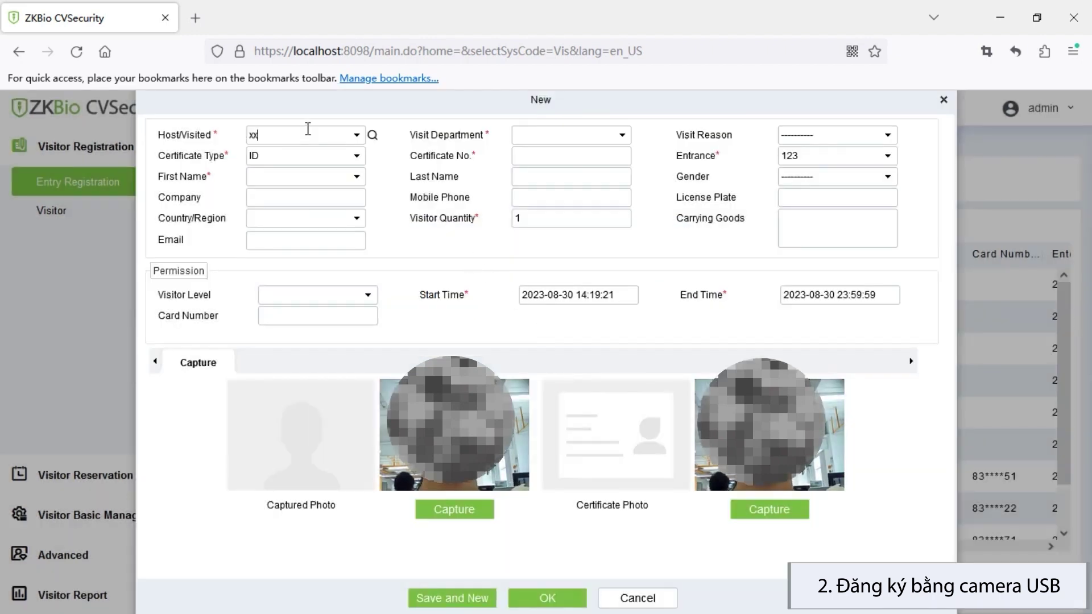
click(309, 156)
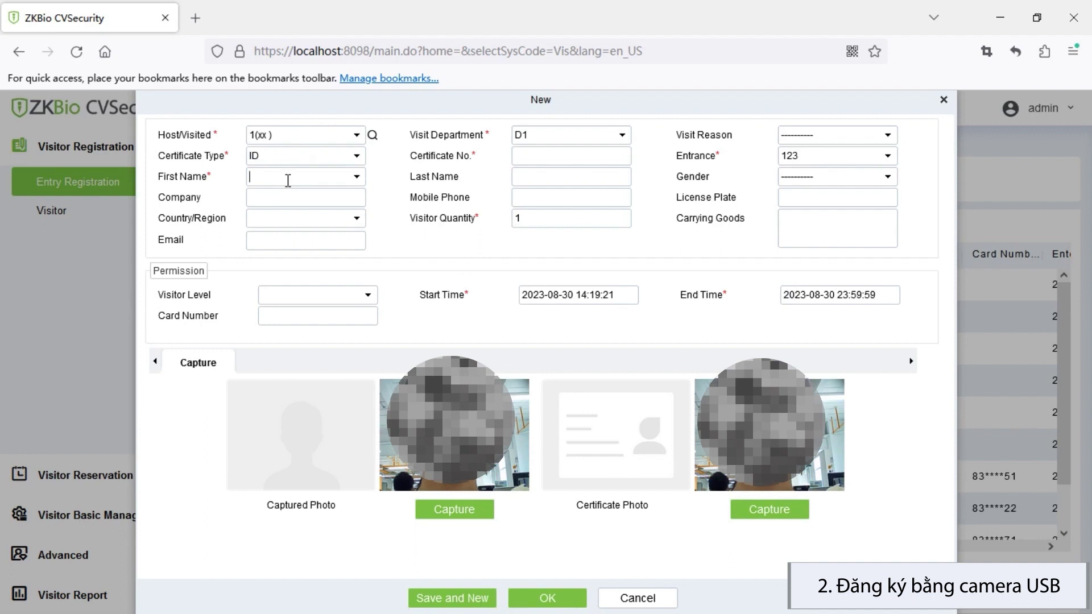
text(u)
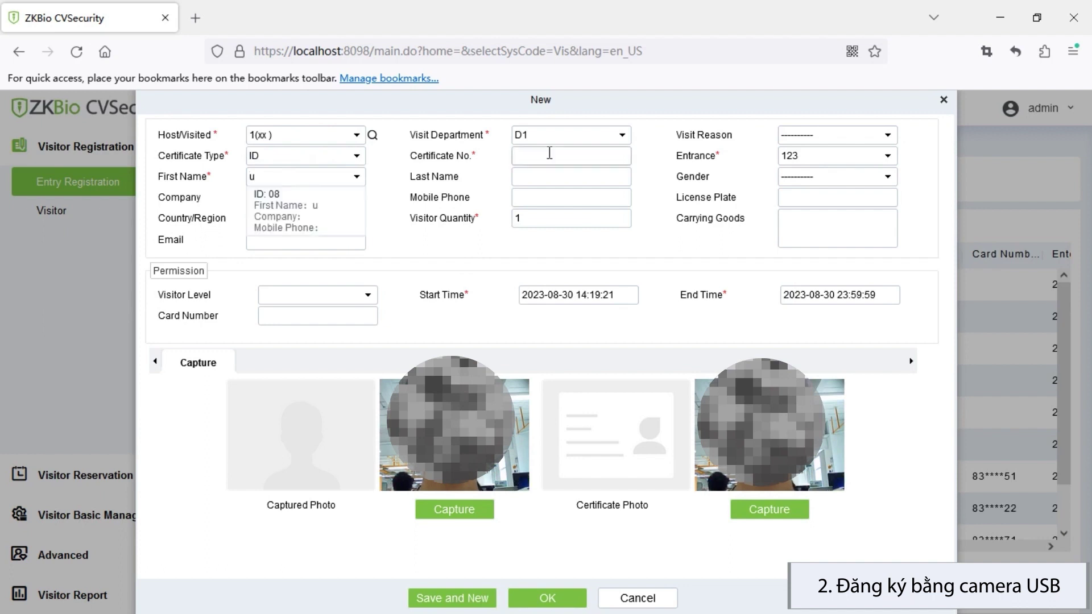
click(552, 154)
click(351, 175)
click(322, 196)
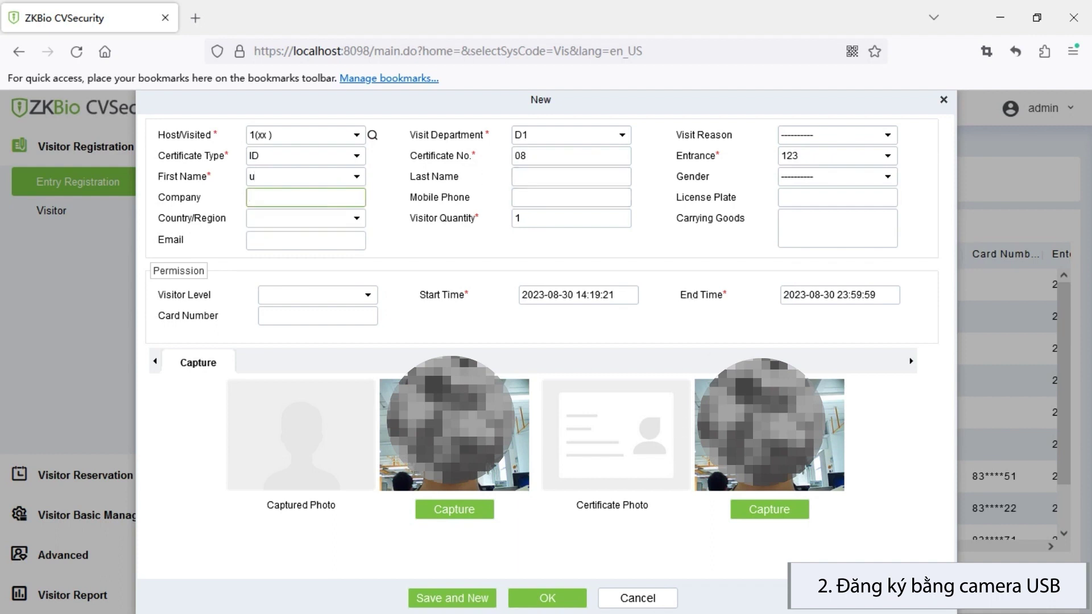
- Capture the visitor's face photo and certificate photo with the USB camera, and save the registration
click(449, 509)
click(762, 509)
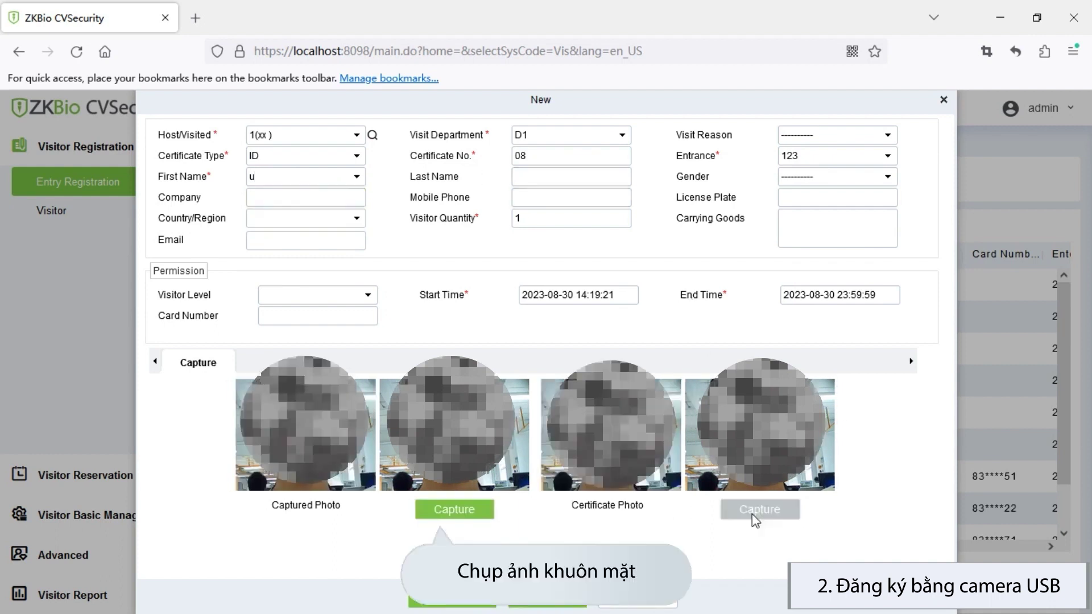
click(570, 605)
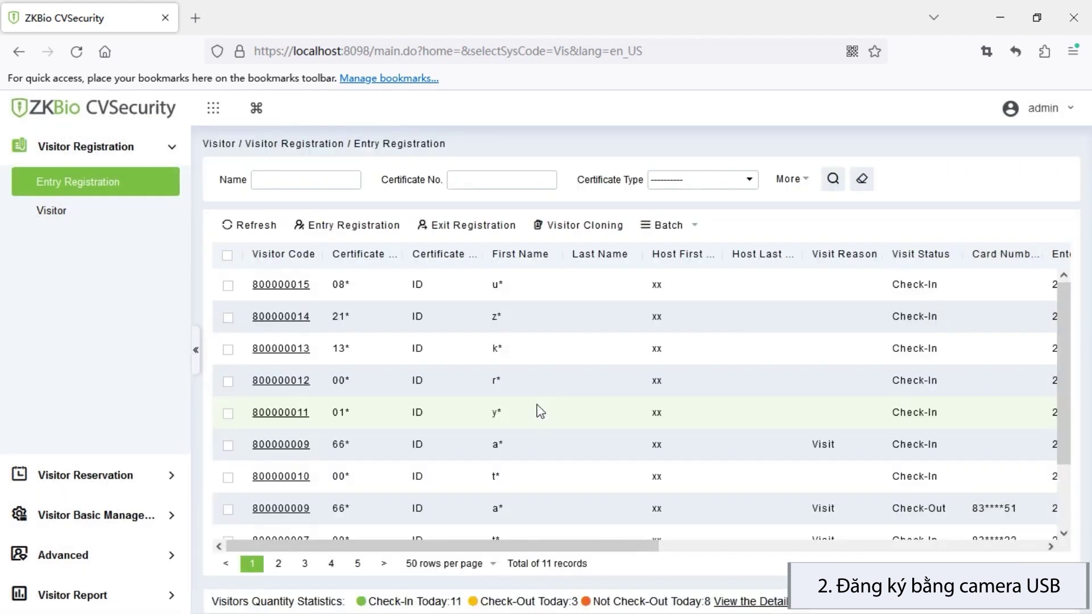
drag(575, 548, 663, 550)
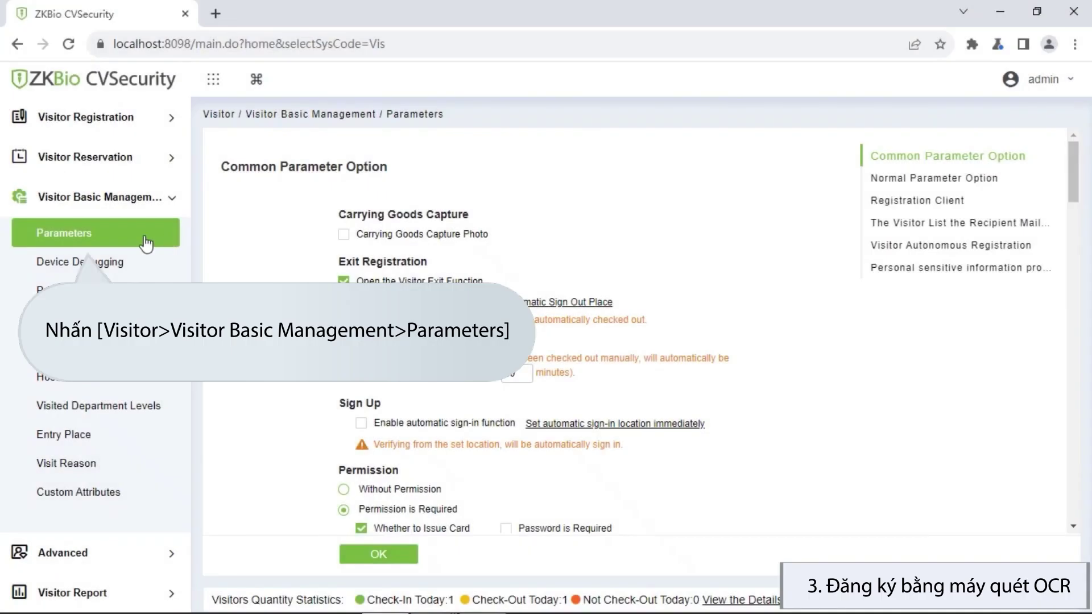
- Download the OCR V2.0 driver from the Registration Client section of the visitor parameters
scroll(302, 286, down, 15)
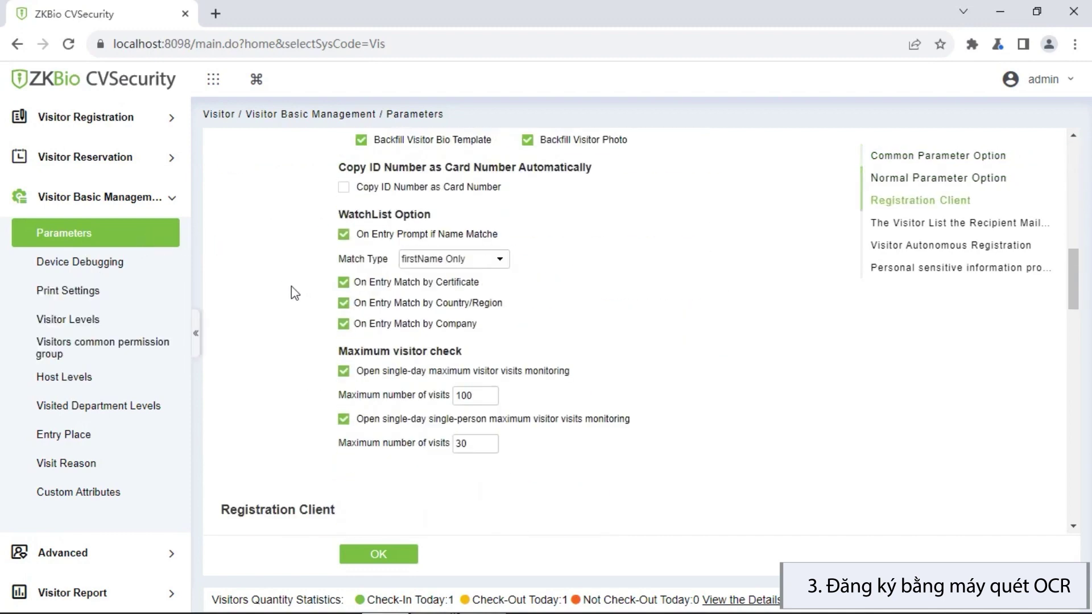
scroll(291, 287, down, 11)
scroll(292, 288, up, 6)
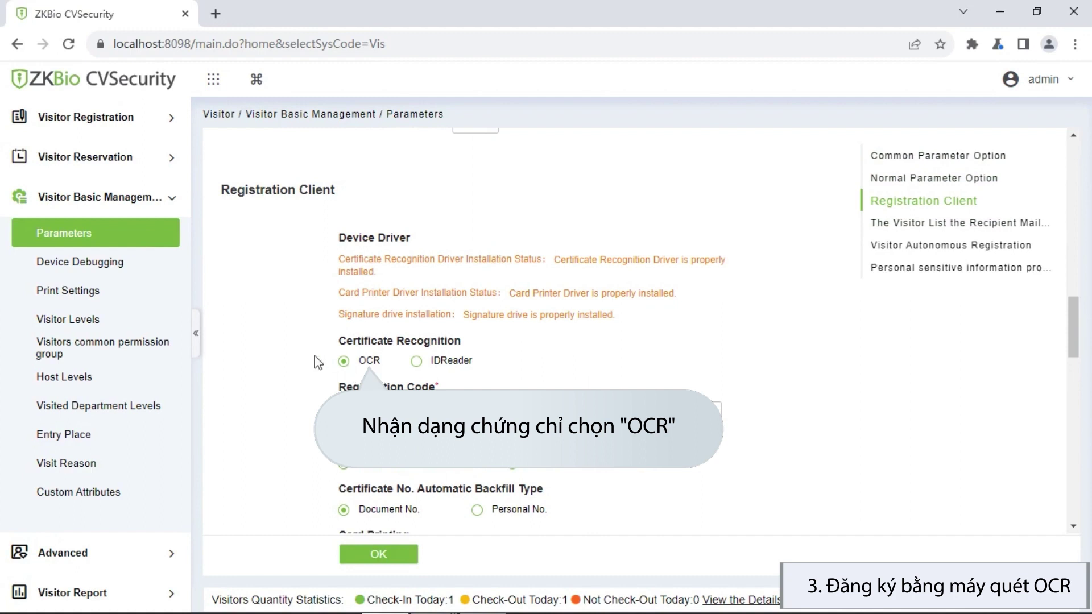
scroll(307, 355, down, 2)
click(567, 385)
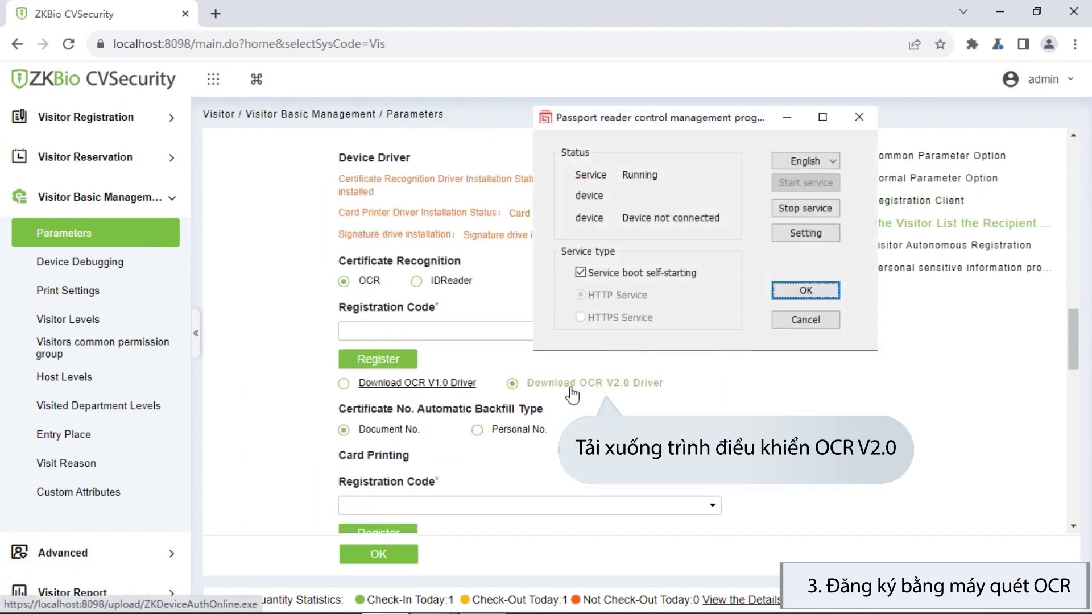
- Add a new client of type OCR-Visitor in the System module's Client Register under Authority Management
click(213, 79)
click(606, 321)
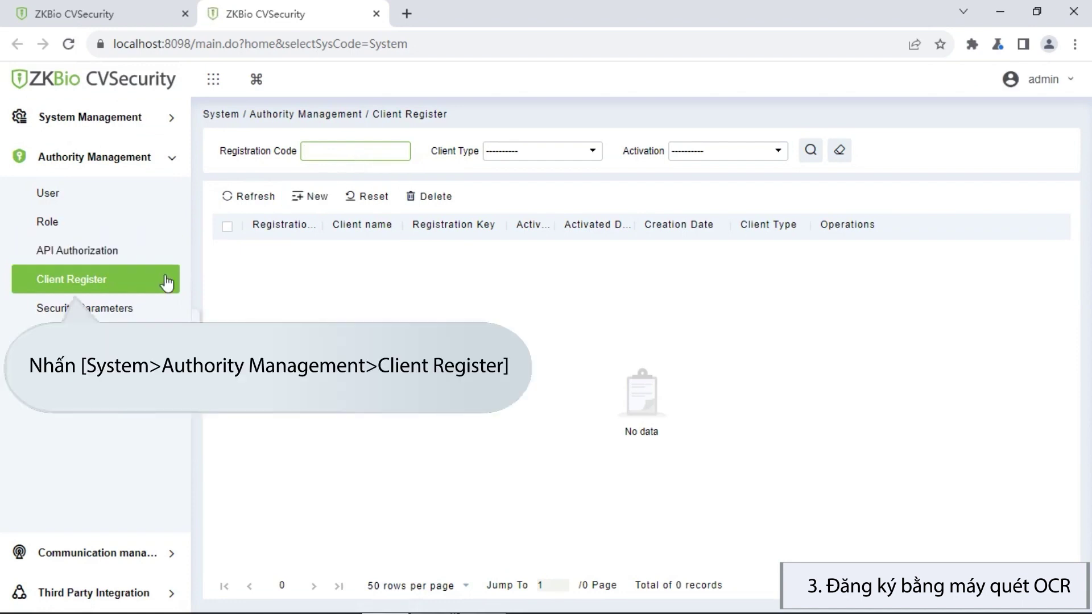
click(316, 196)
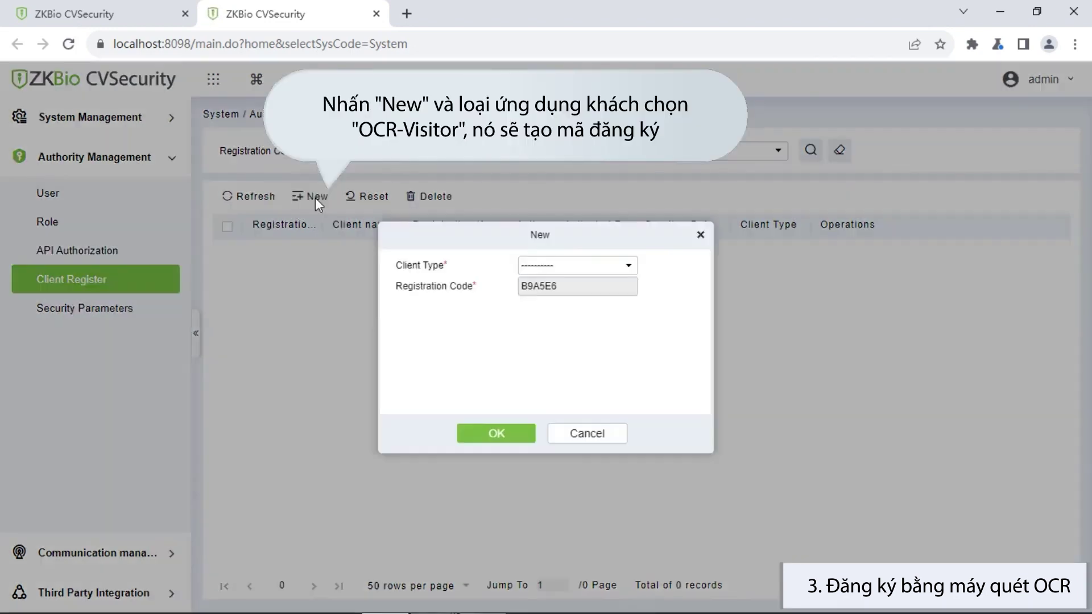
click(591, 261)
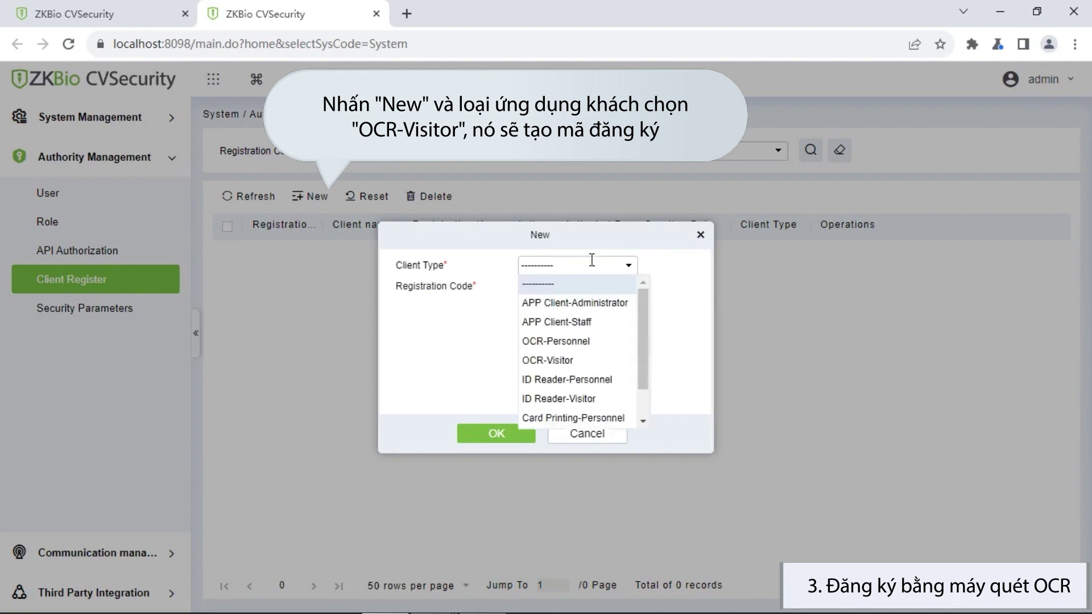
click(585, 362)
click(500, 433)
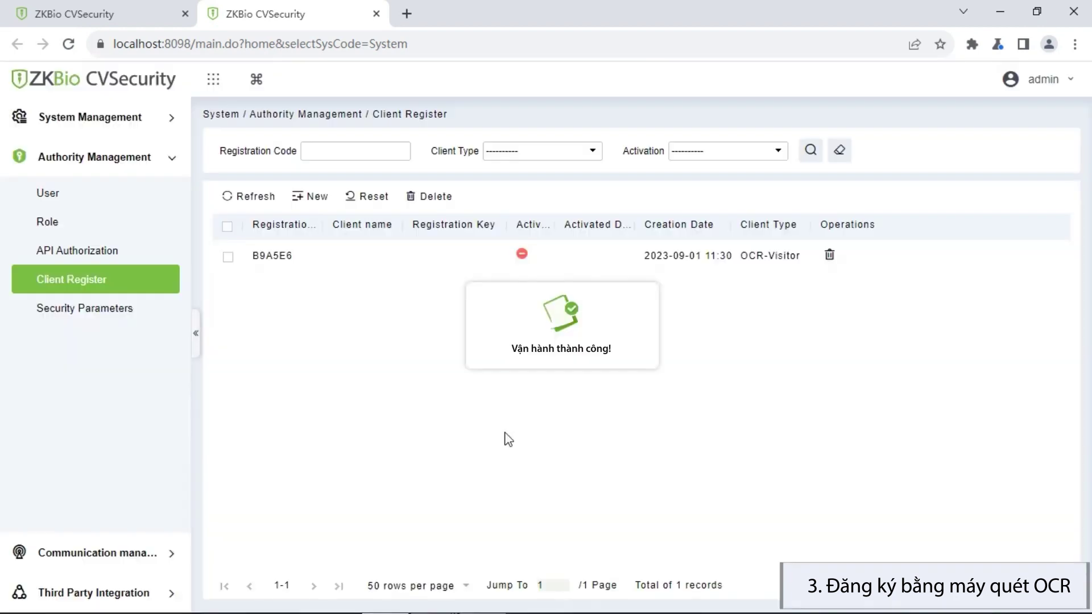
- Reload the visitor parameters, register OCR certificate recognition with the newly generated registration code, and save the parameters
click(151, 21)
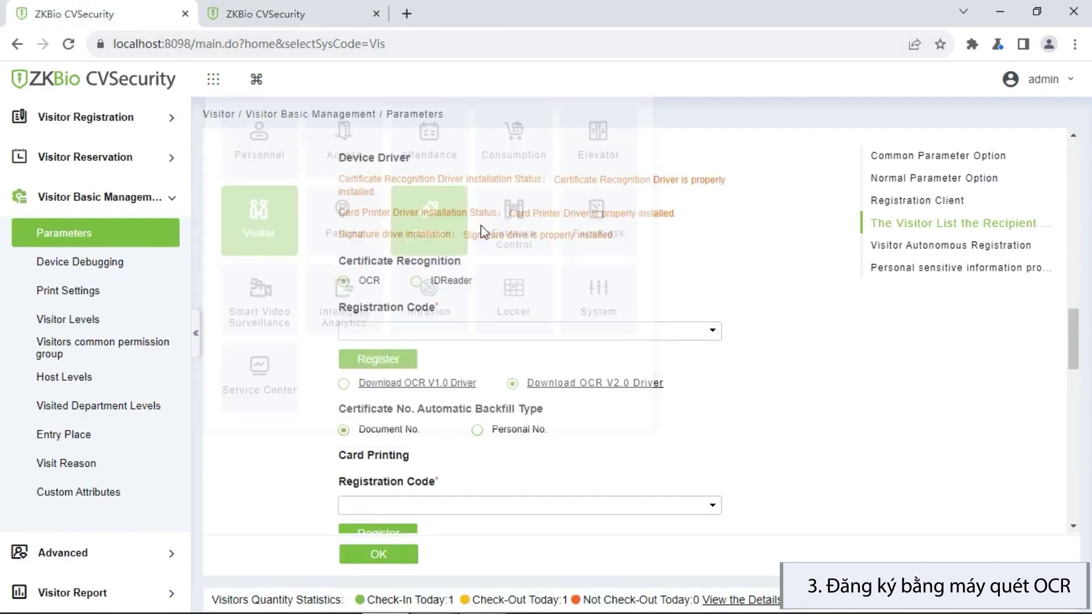
click(67, 46)
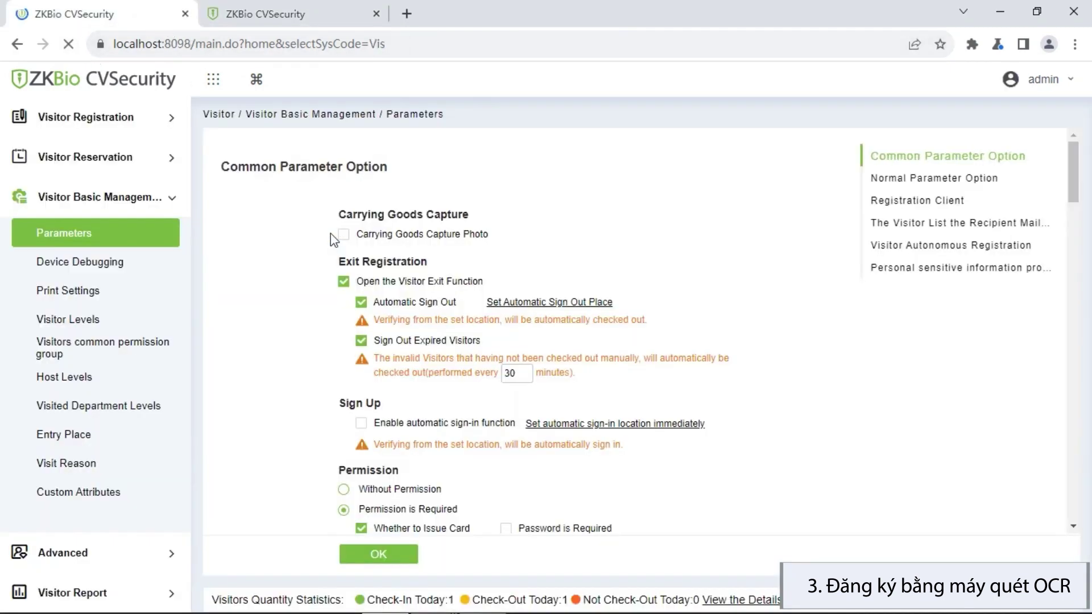
scroll(334, 278, down, 5)
scroll(334, 279, down, 15)
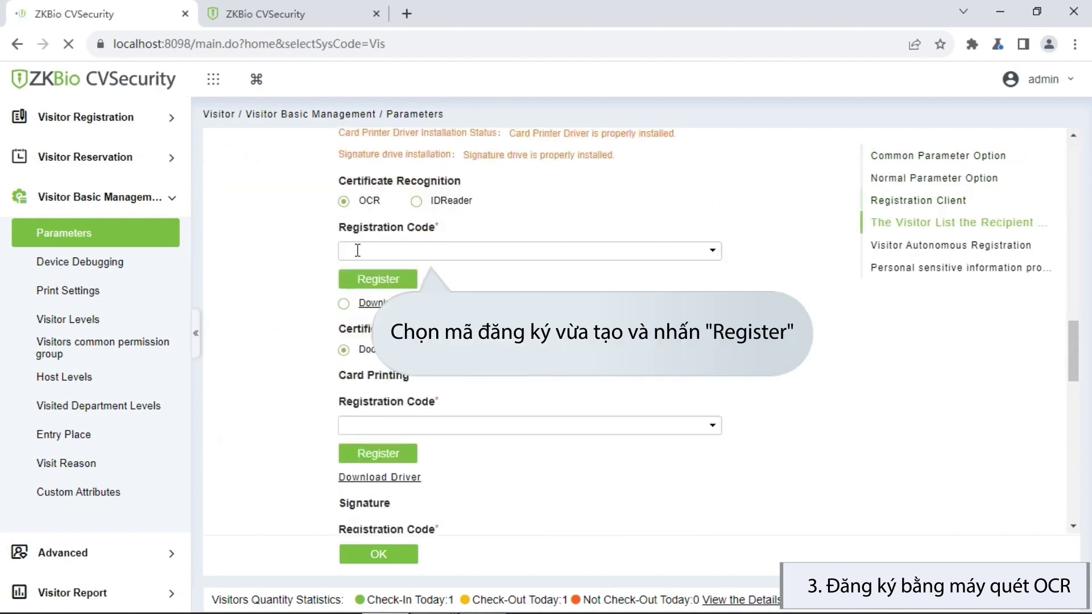
click(426, 251)
click(403, 268)
click(392, 278)
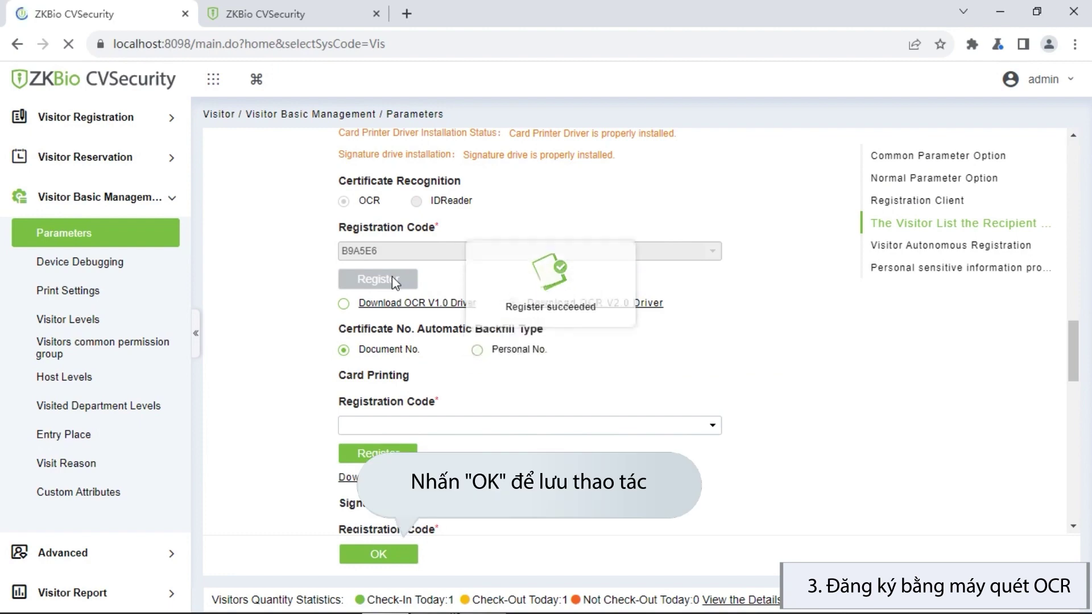
click(392, 564)
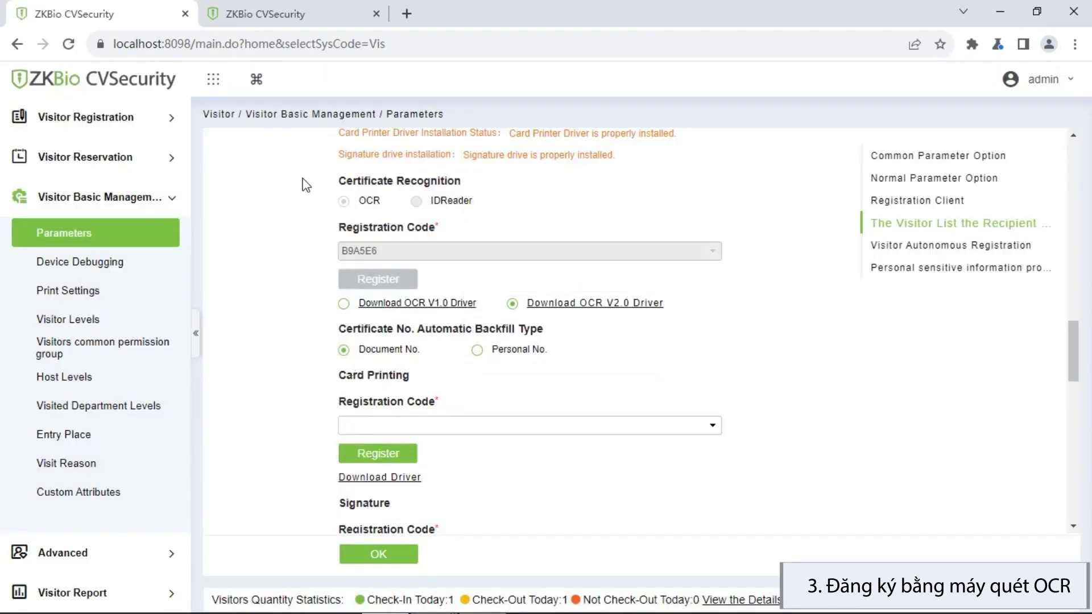
- Open a new visitor entry registration form from the Entry Registration page, agreeing to the privacy prompt
click(159, 127)
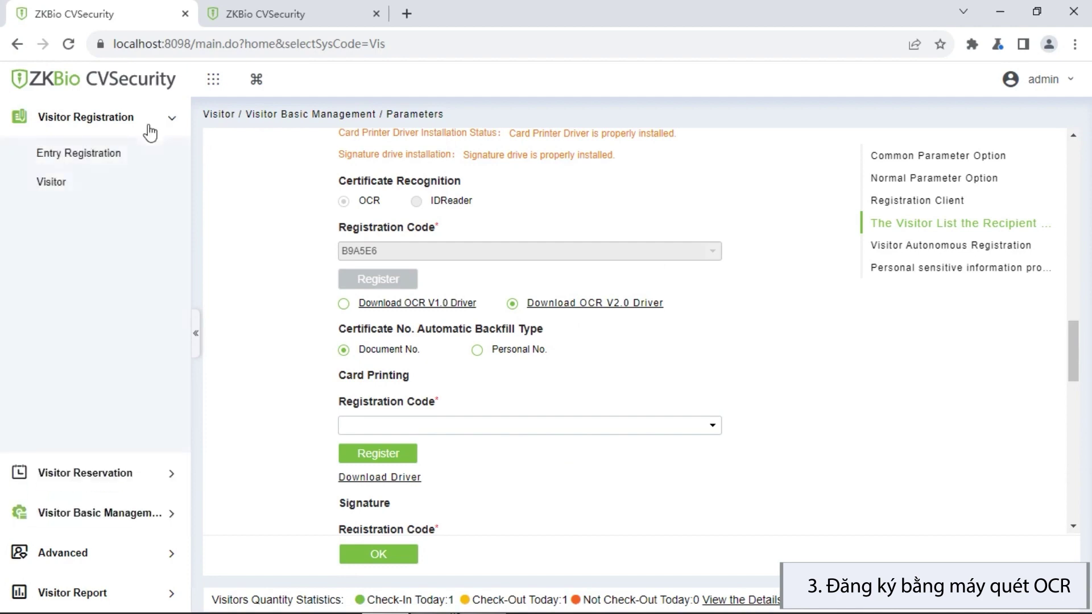
click(133, 161)
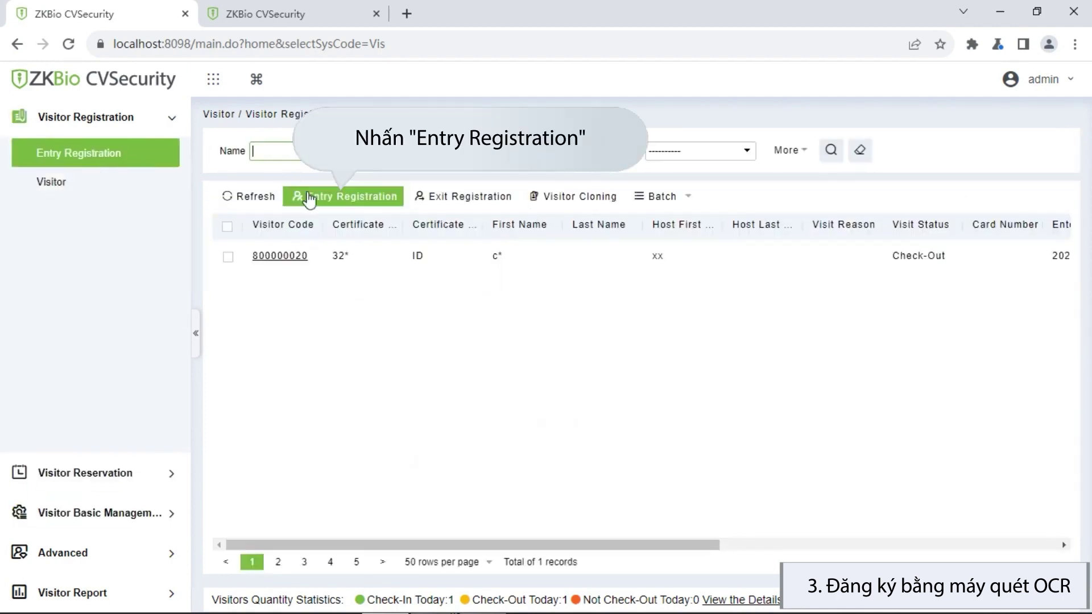
click(310, 199)
click(541, 477)
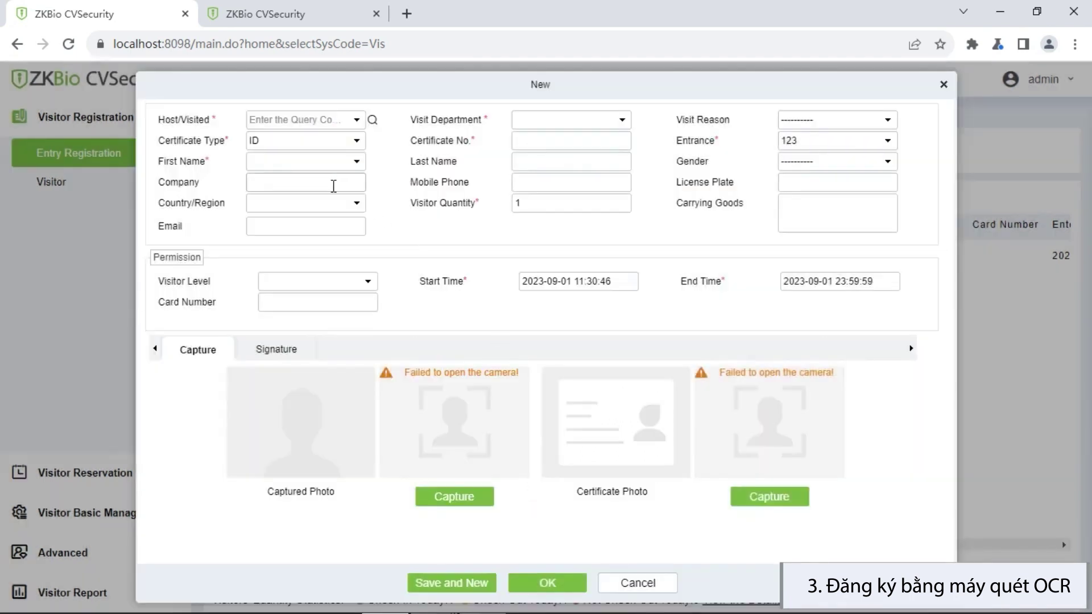
- Set the certificate type to Passport and read the visitor's passport details with the OCR scanner
click(335, 142)
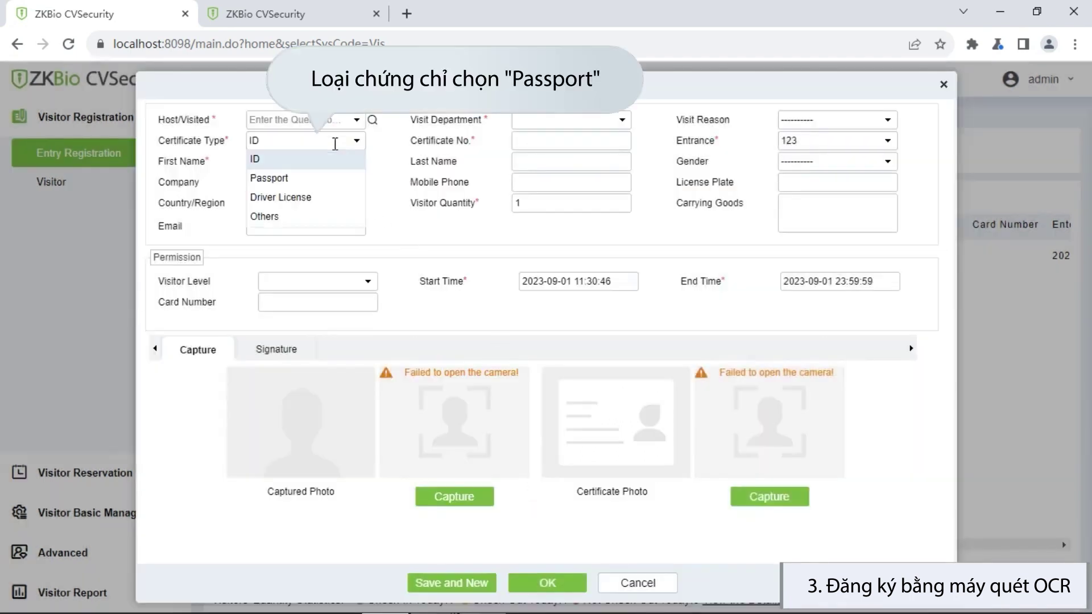
click(315, 183)
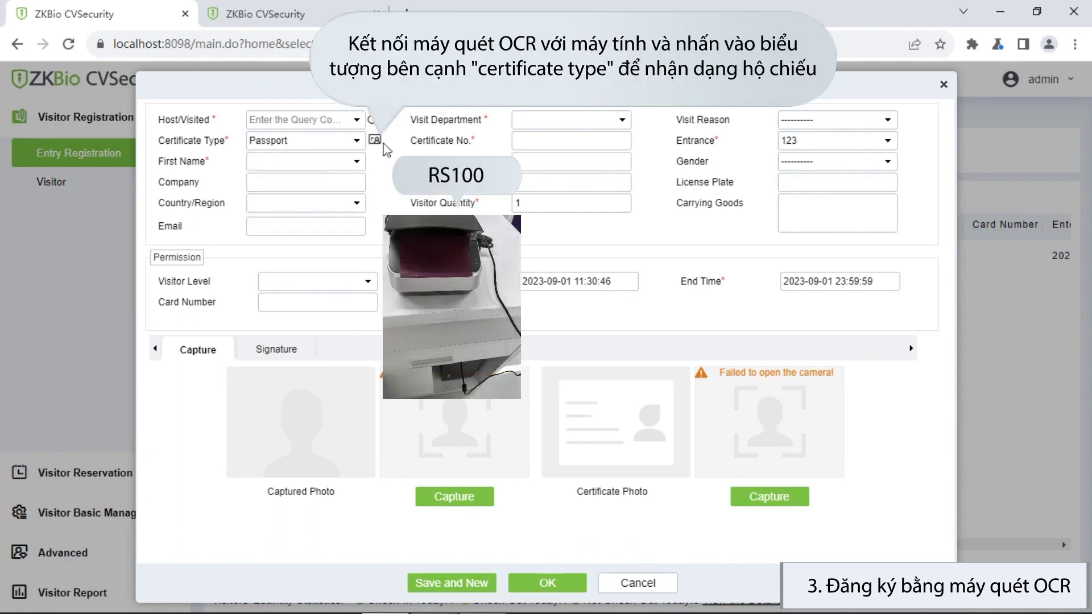
click(376, 142)
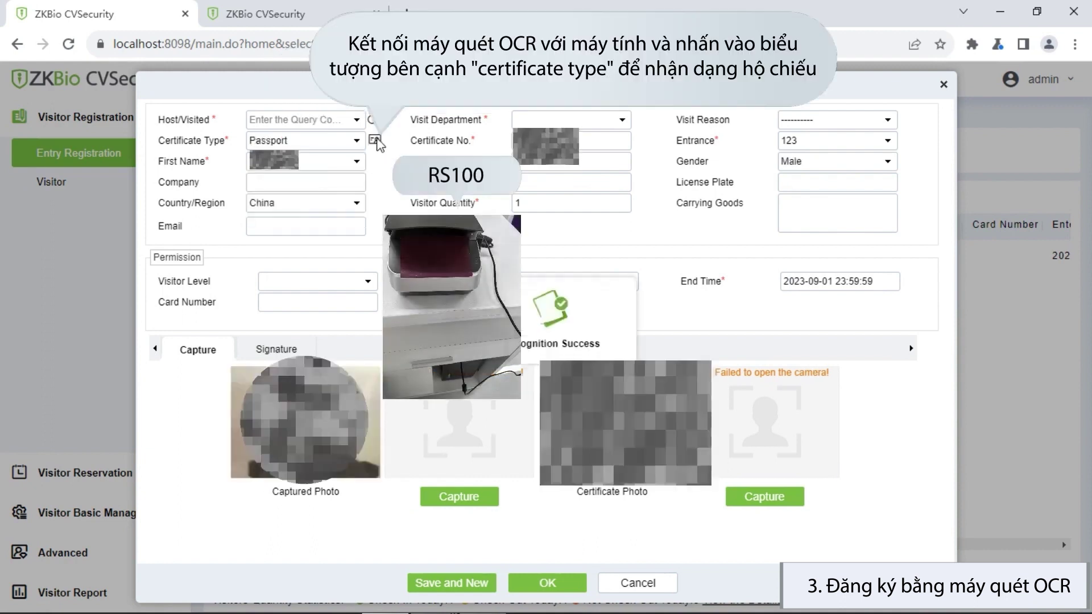
- Look up xx, select the matching person as the host, and save the visitor registration
click(305, 118)
text(x)
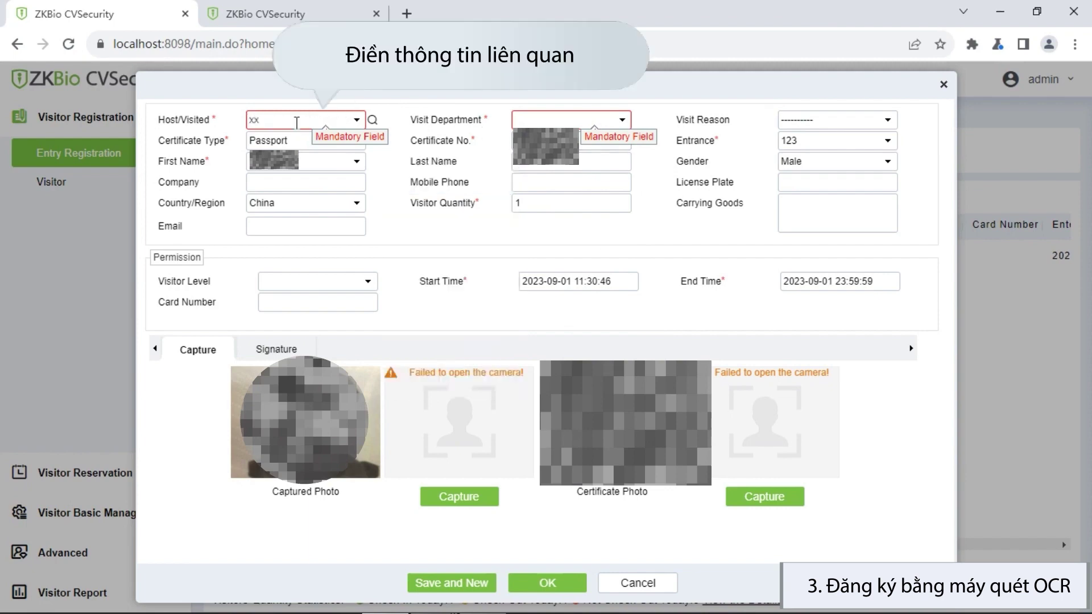
text(x)
click(310, 150)
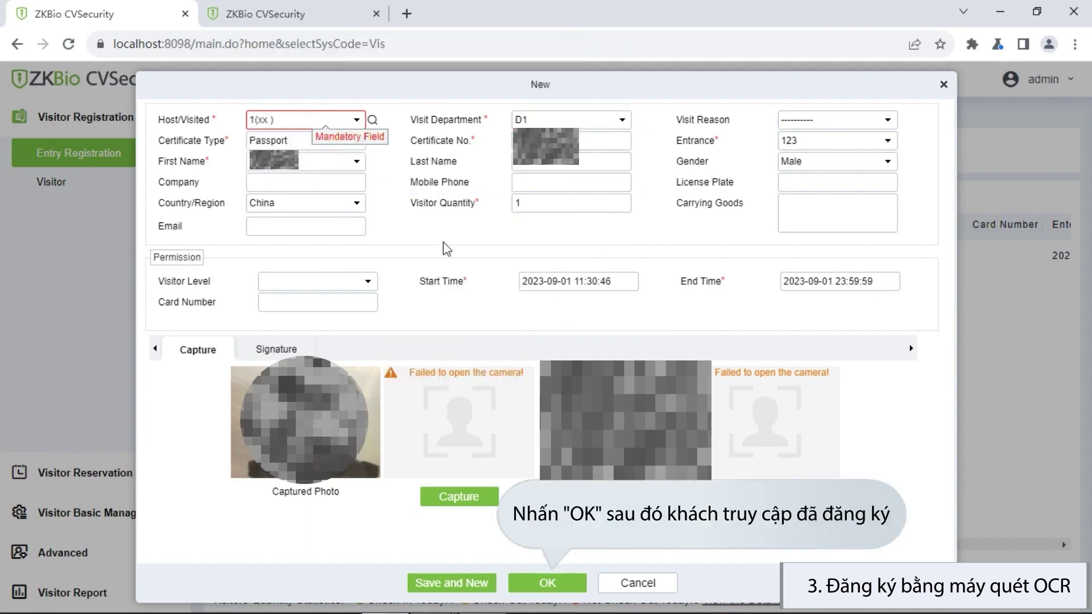
click(542, 585)
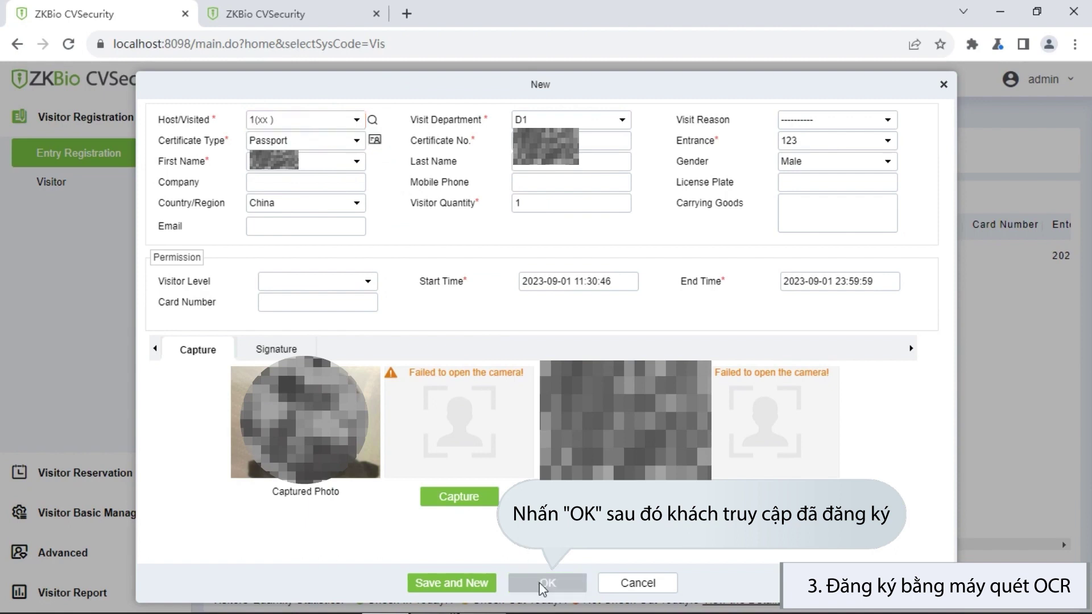